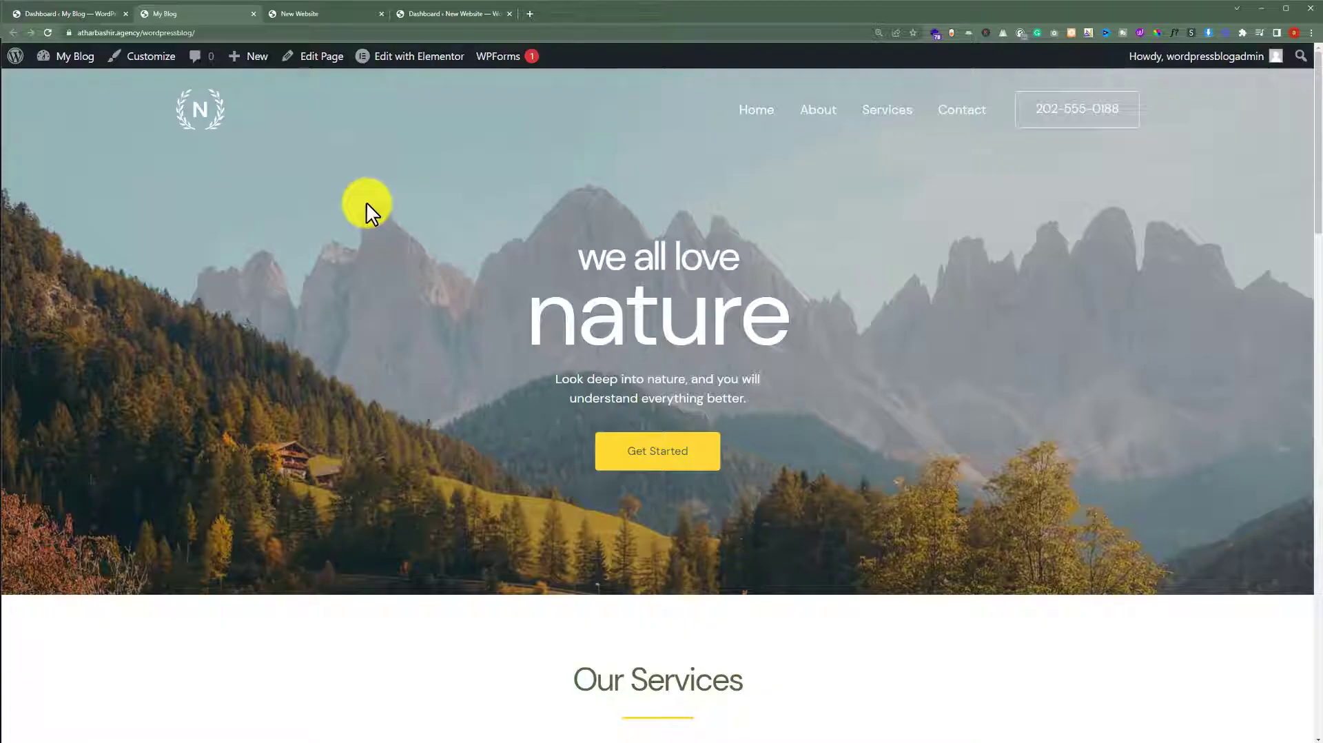
Look over the New Website's default blog, then go back to the My Blog dashboard.
left_click(319, 19)
scroll(391, 168, "down", 4)
scroll(391, 167, "up", 4)
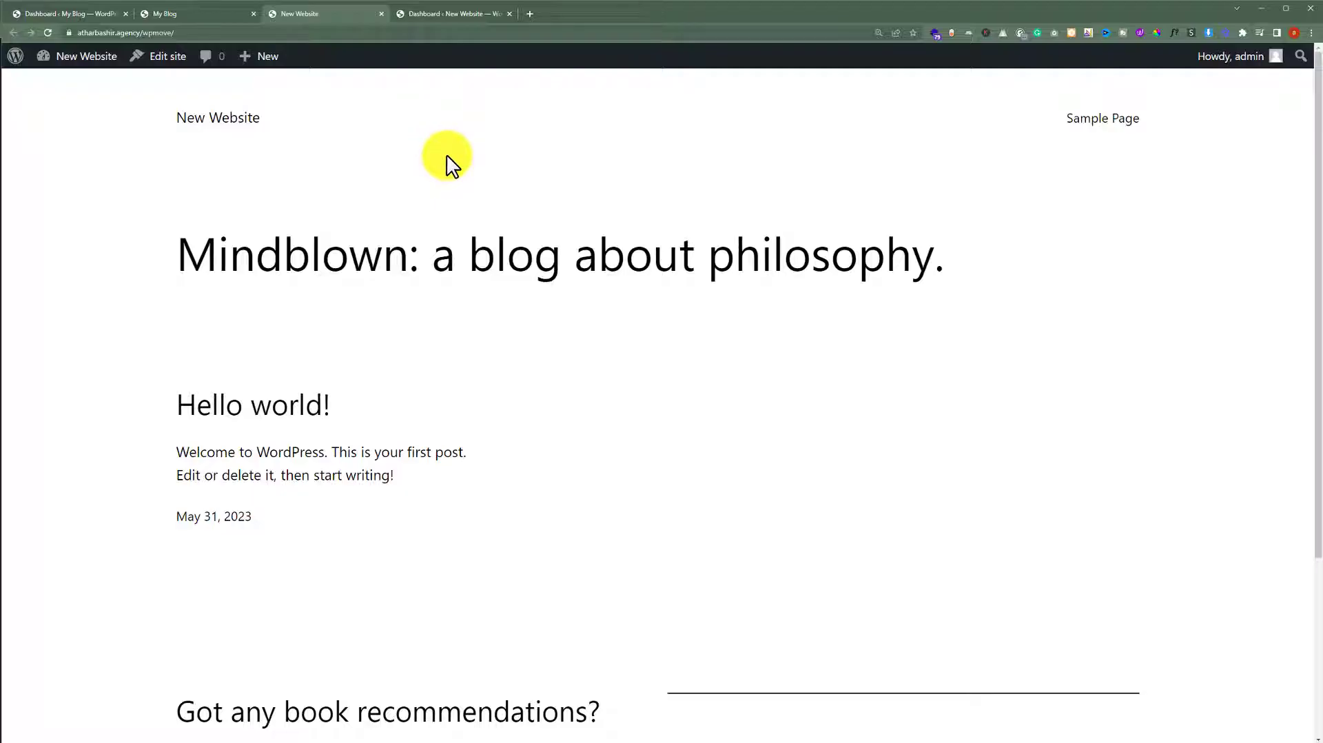
left_click(41, 14)
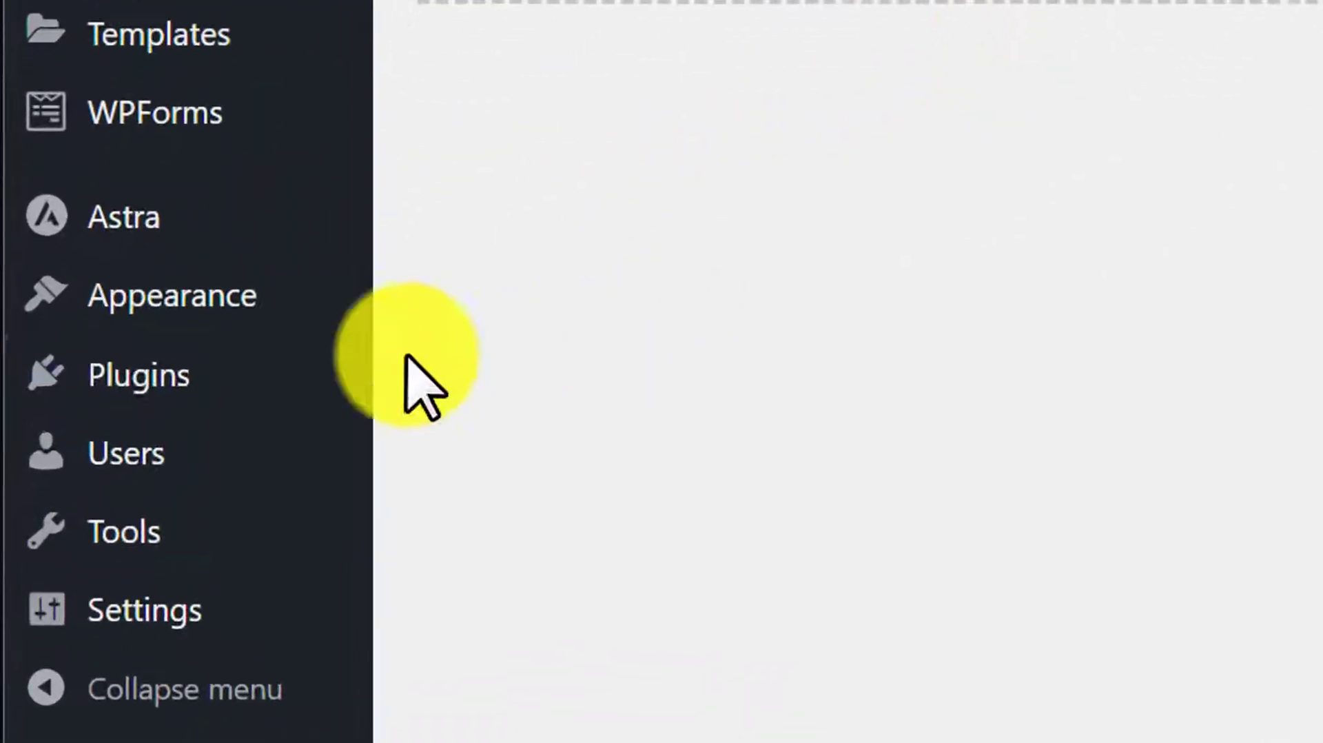
Search the My Blog Add Plugins directory for 'wpvivid'.
mouse_move(77, 452)
left_click(463, 445)
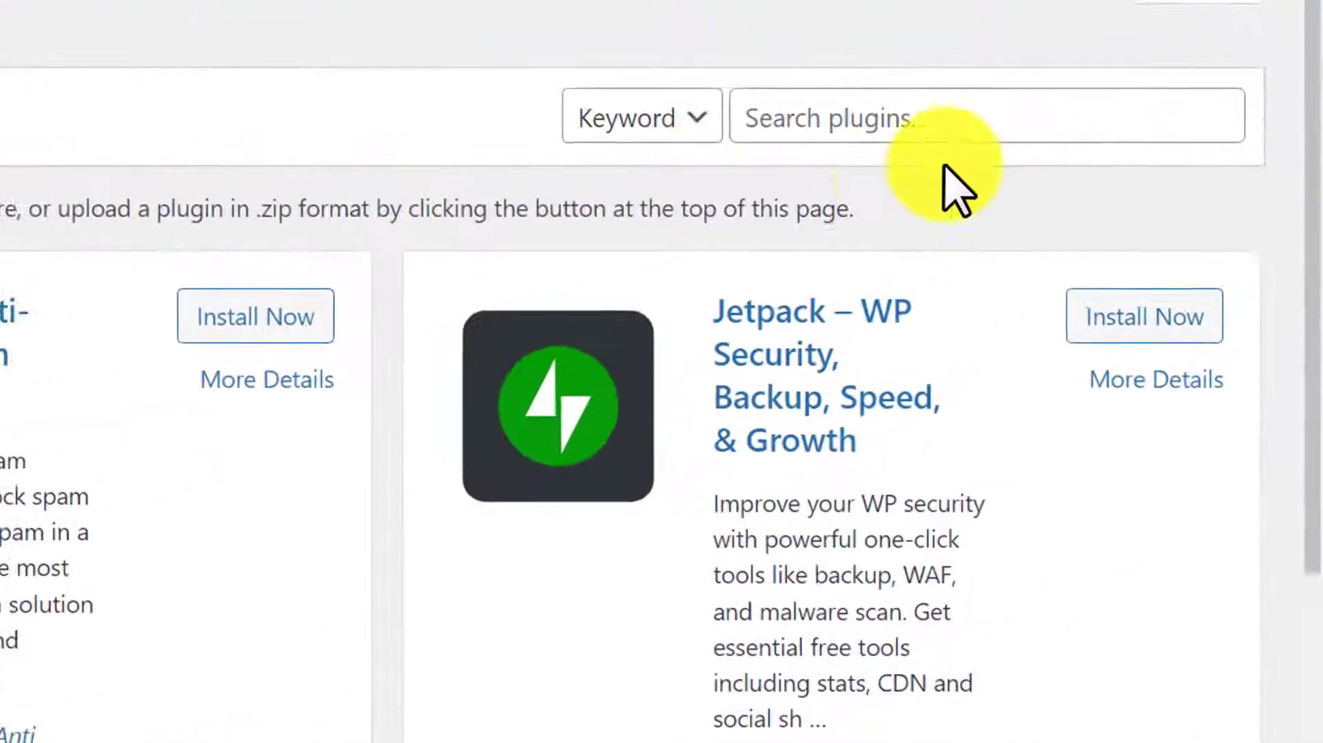
left_click(1166, 140)
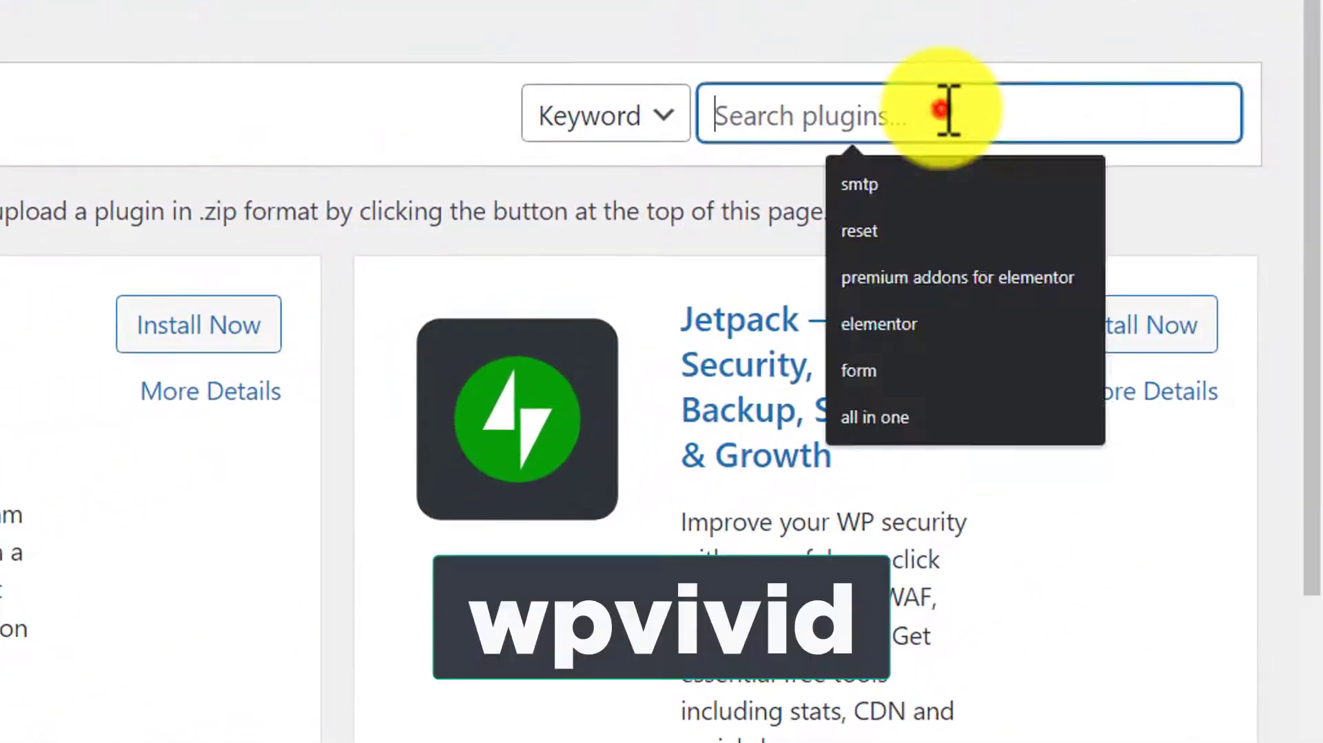
type("wpvivid")
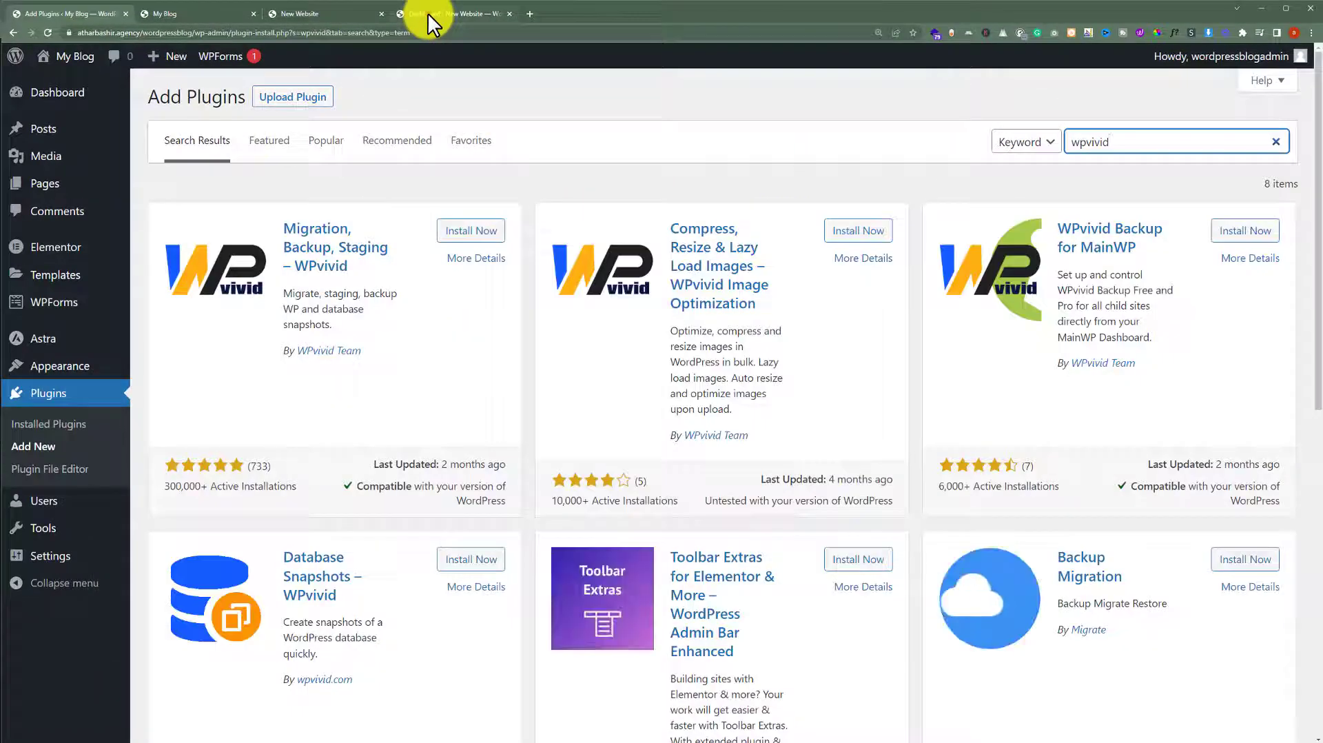
On New Website, search plugins for 'wpvivid', then install and activate WPvivid Migration, Backup, Staging.
left_click(428, 14)
mouse_move(27, 334)
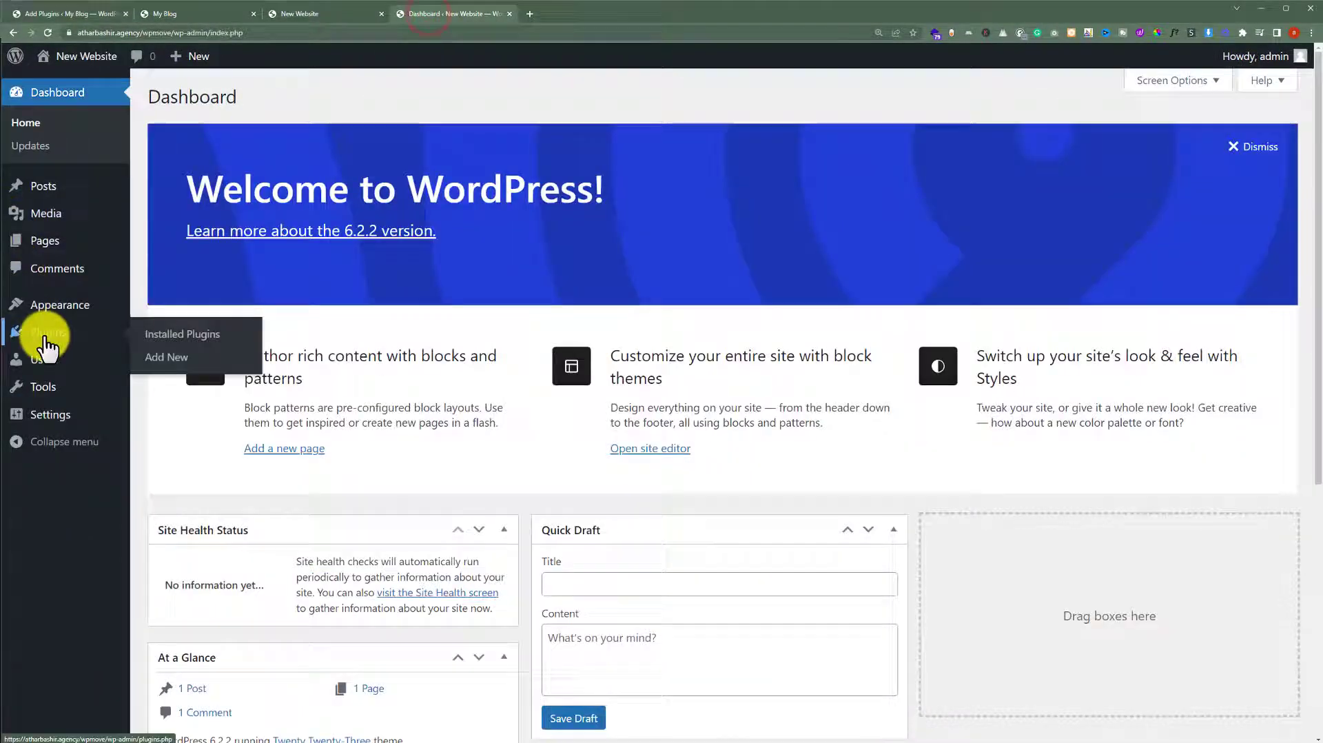
left_click(150, 362)
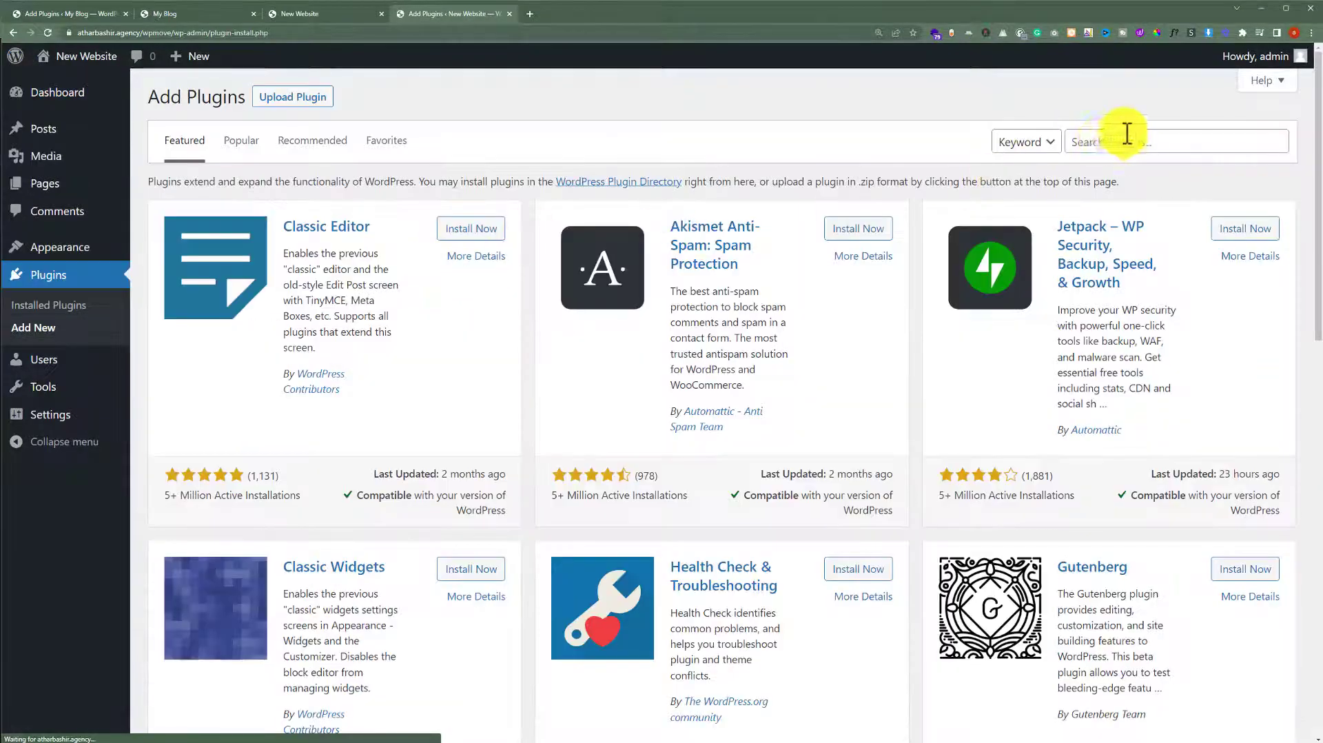
left_click(1123, 136)
type("wpvivid")
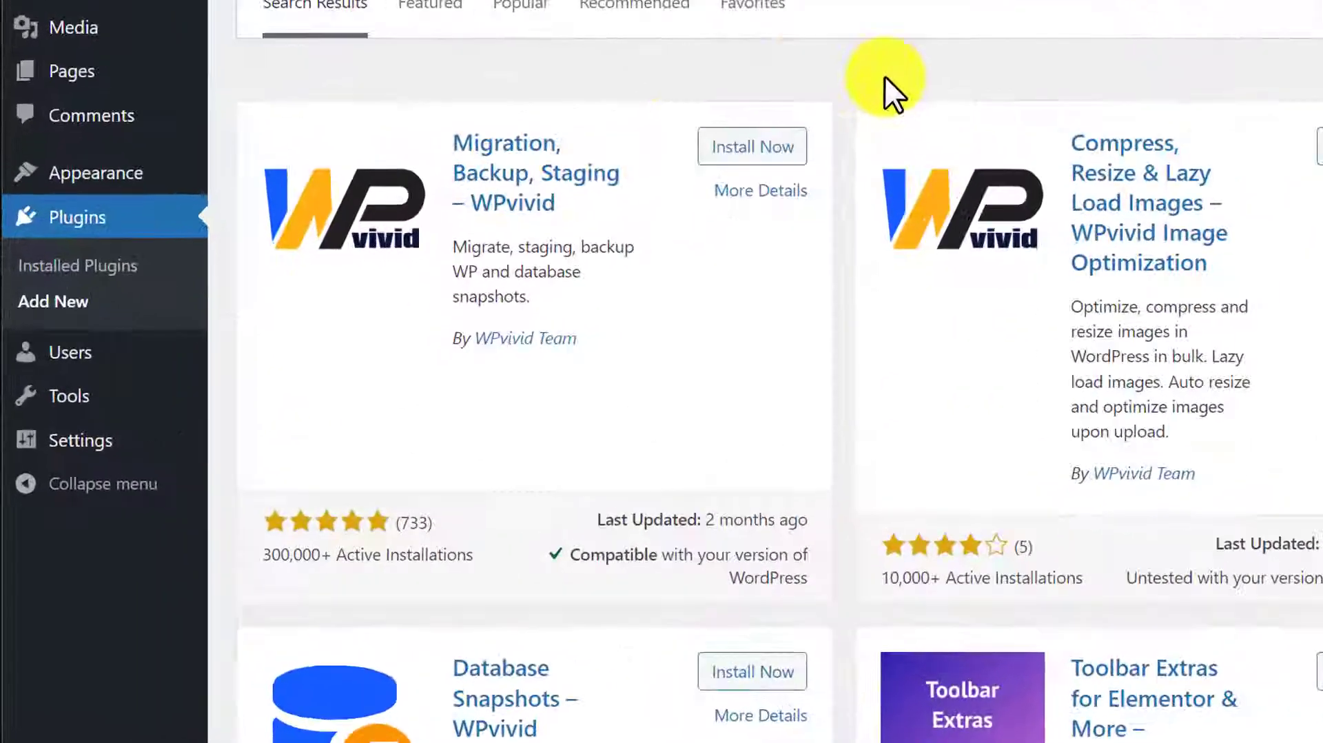
left_click(758, 149)
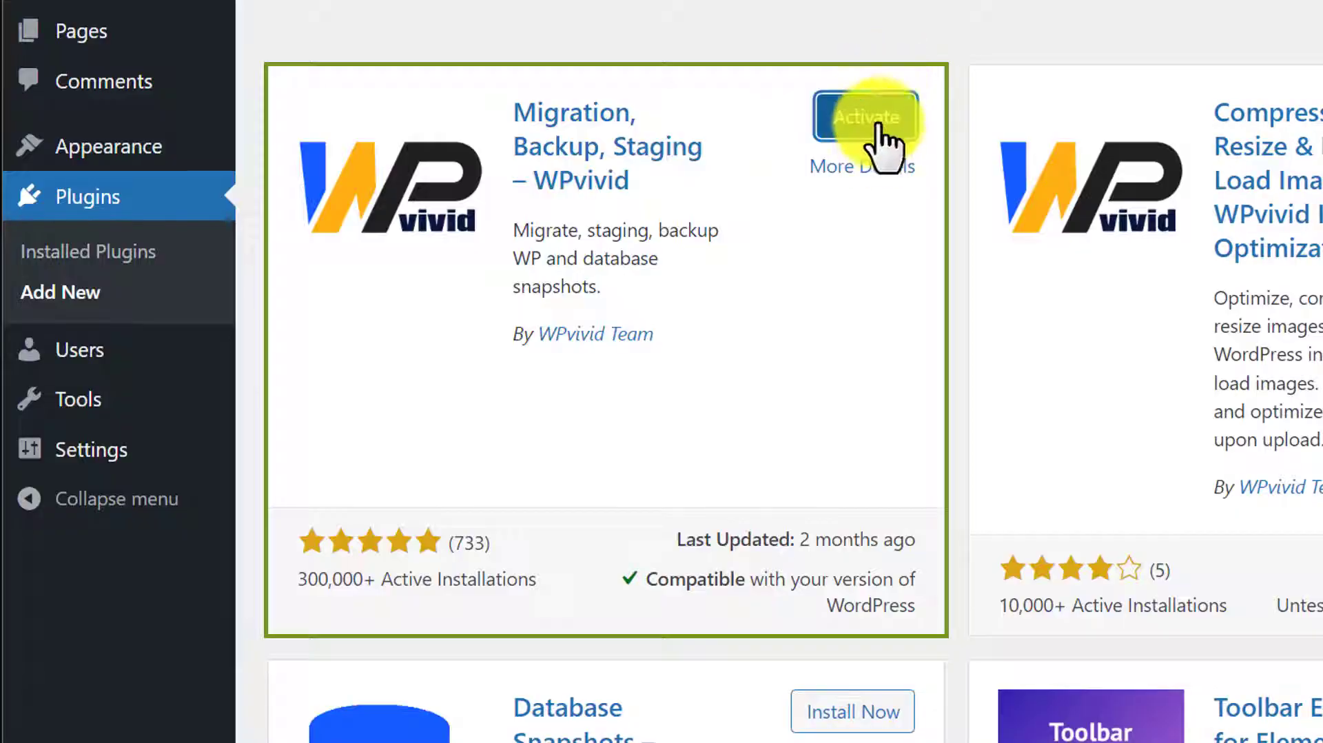
left_click(869, 119)
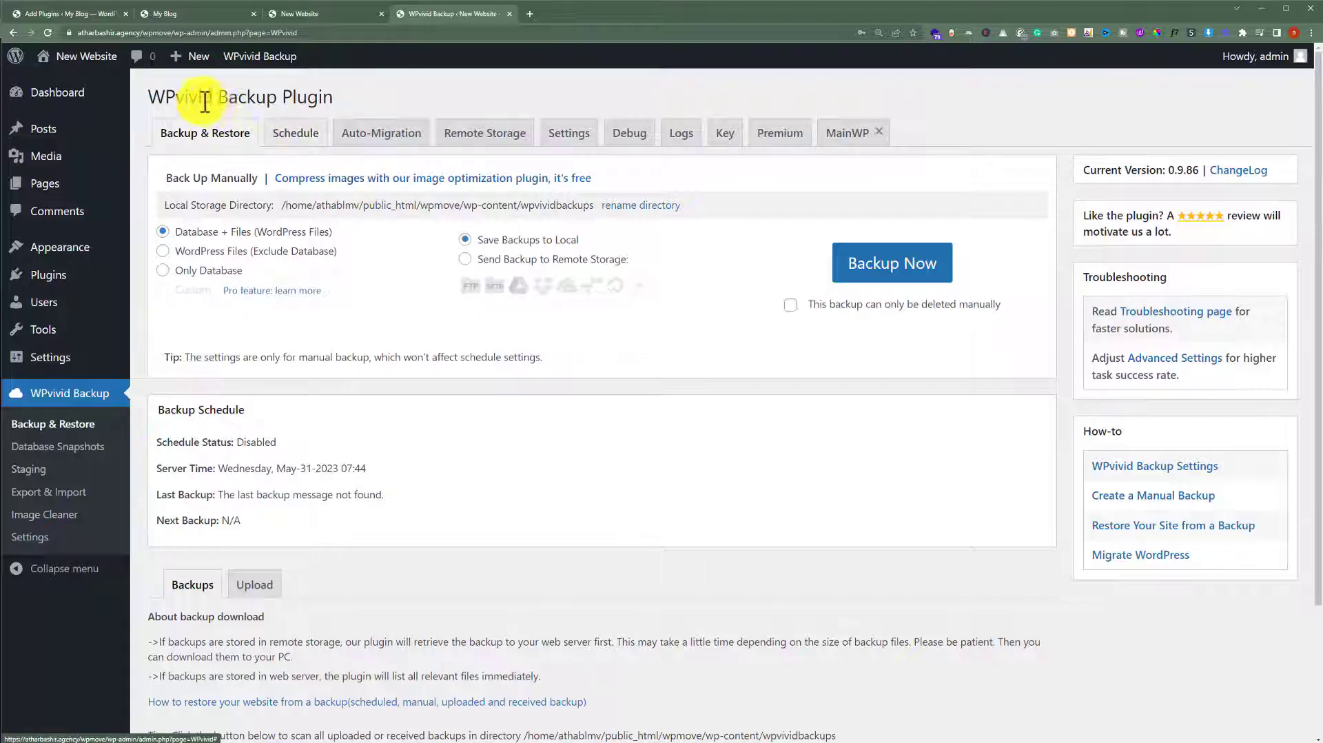
Install and activate WPvivid from the My Blog plugin search results.
left_click(97, 14)
left_click(460, 230)
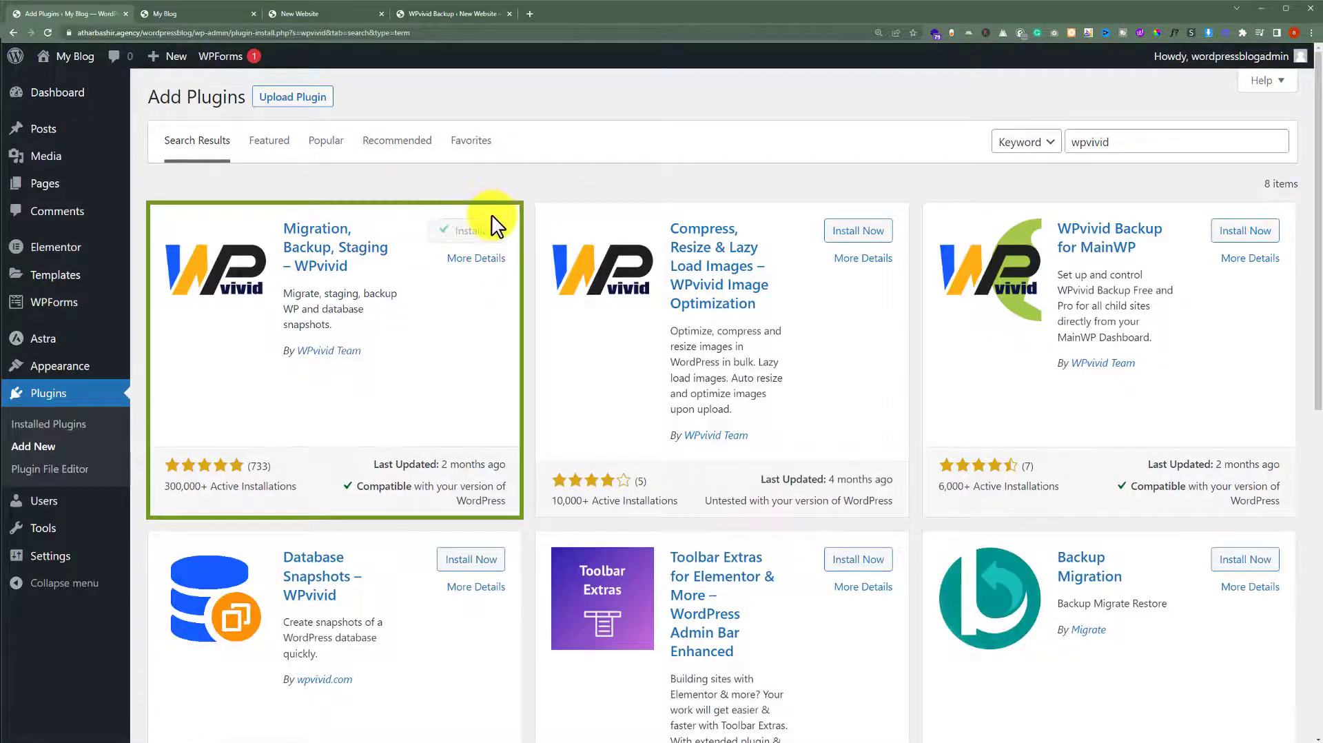
left_click(475, 232)
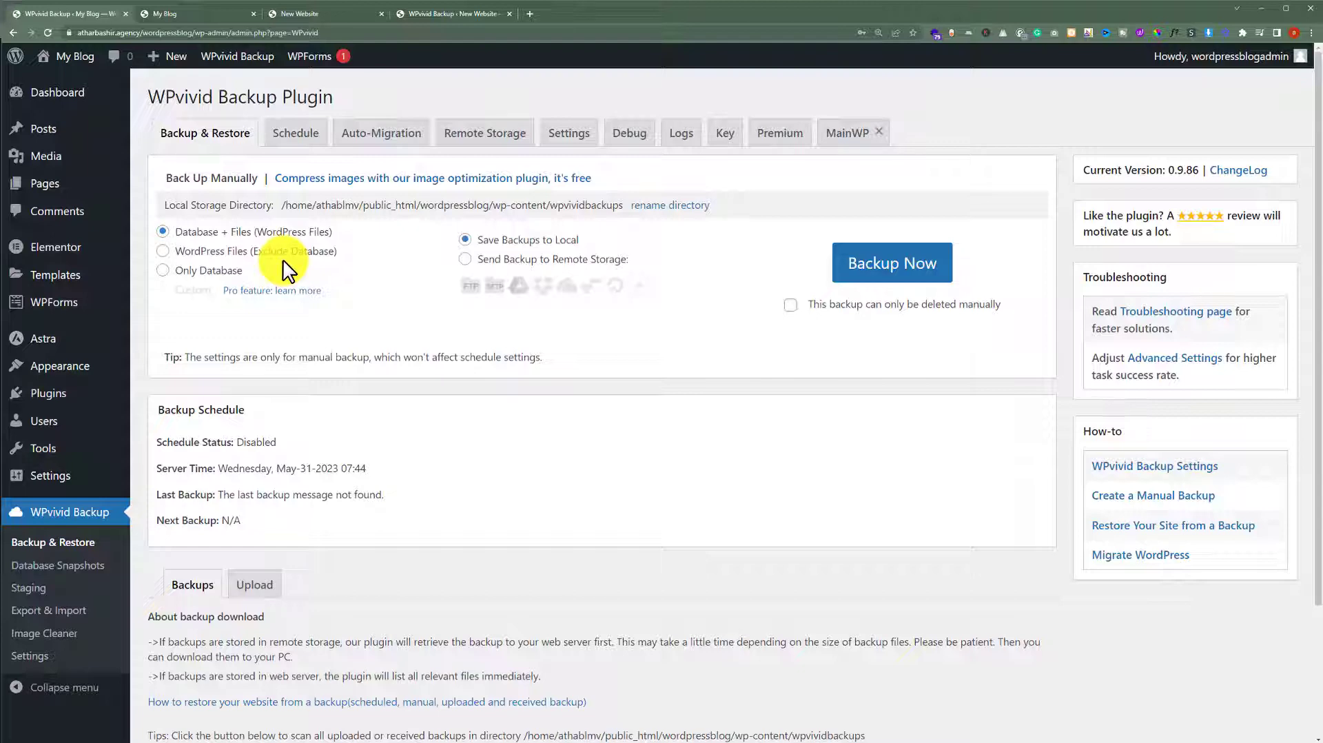
Review the nature-themed My Blog homepage, then go back to its WPvivid Backup & Restore page.
left_click(183, 14)
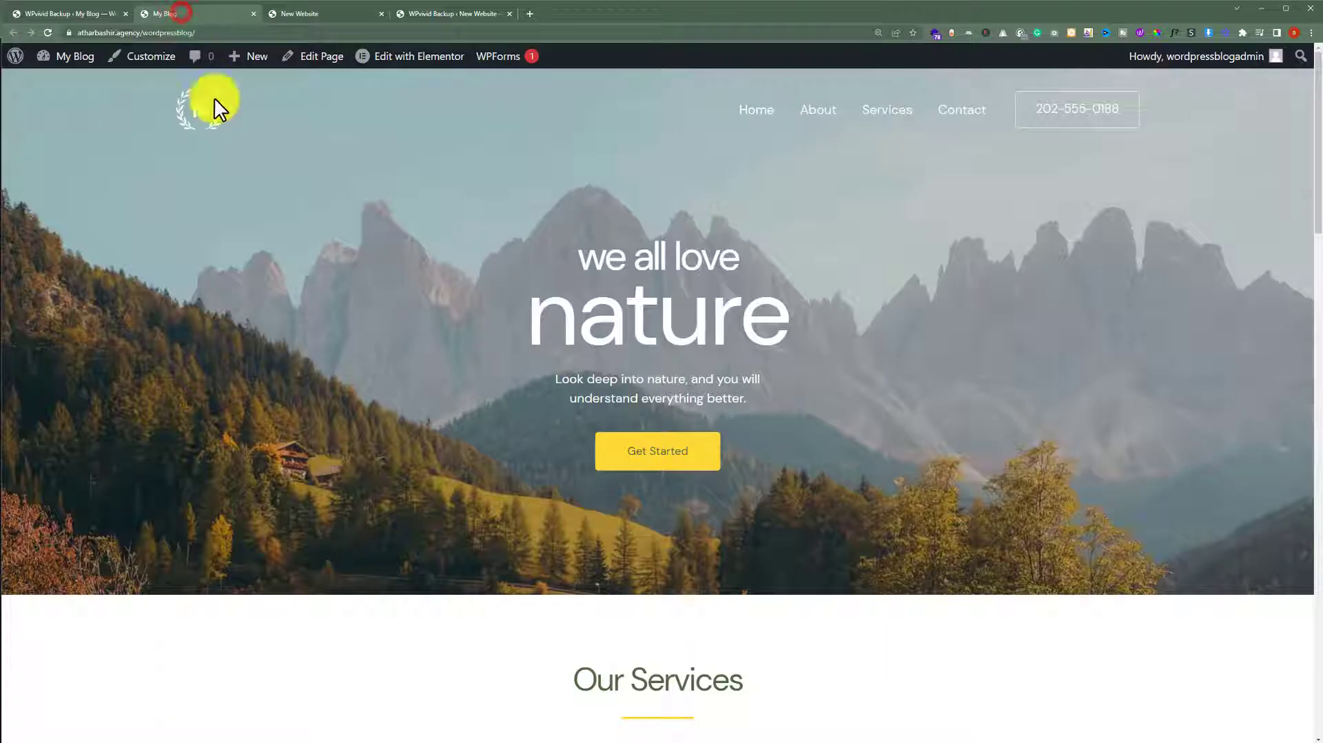
scroll(278, 233, "down", 3)
scroll(278, 233, "up", 3)
left_click(69, 13)
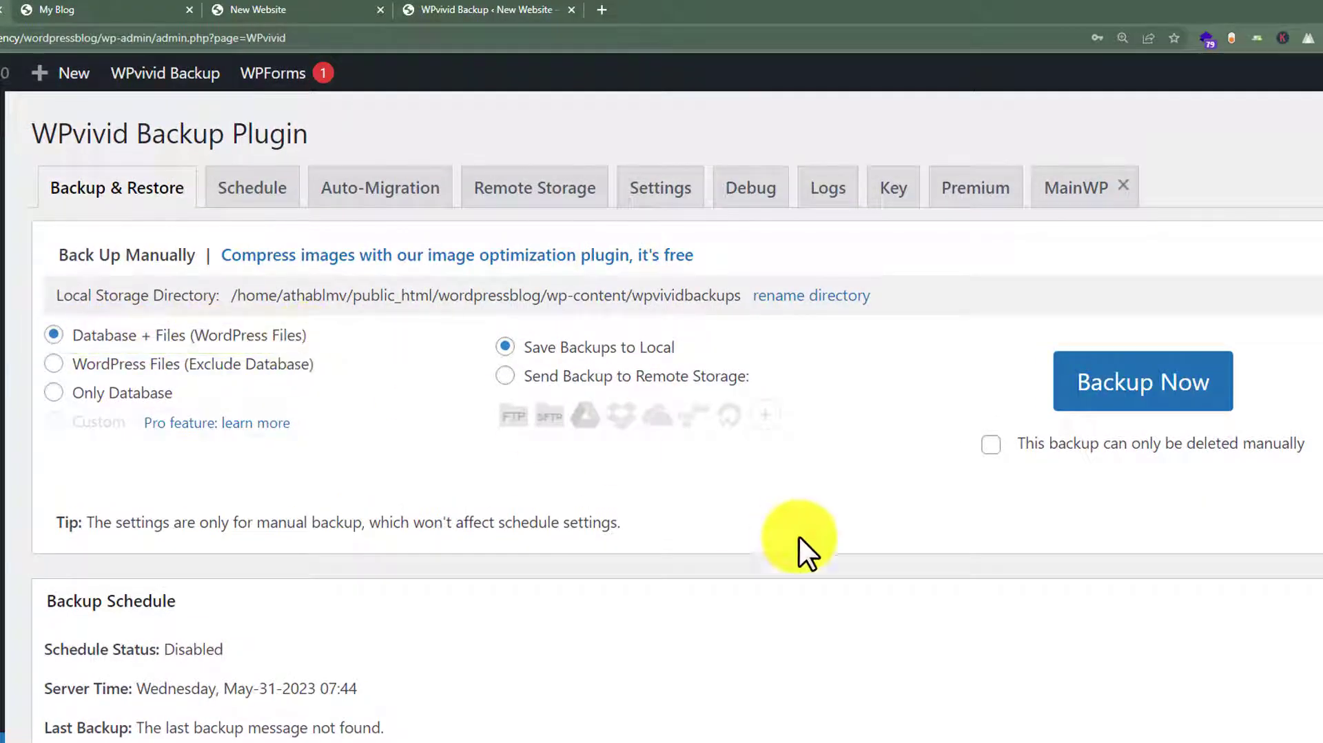
Run a Database + Files backup of My Blog saved locally, producing the May-31-2023 07:46 entry.
left_click(1165, 403)
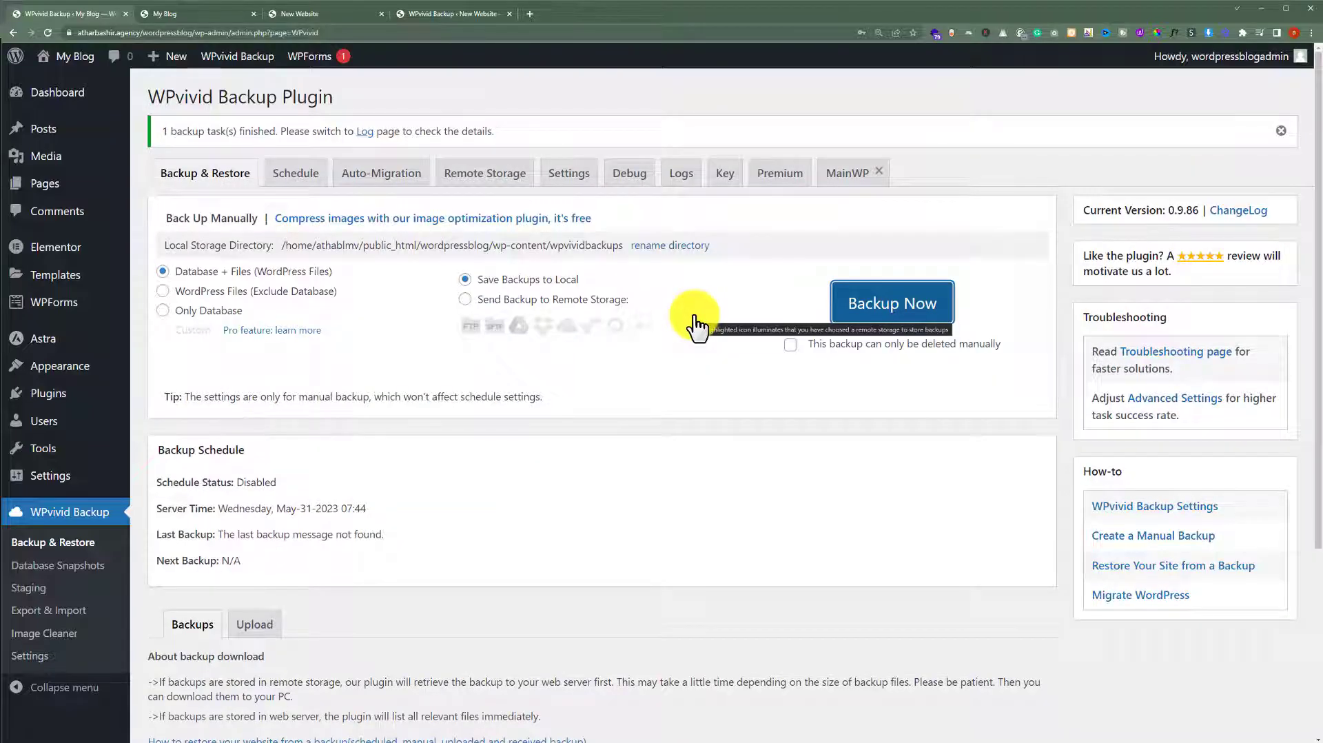
scroll(693, 315, "down", 5)
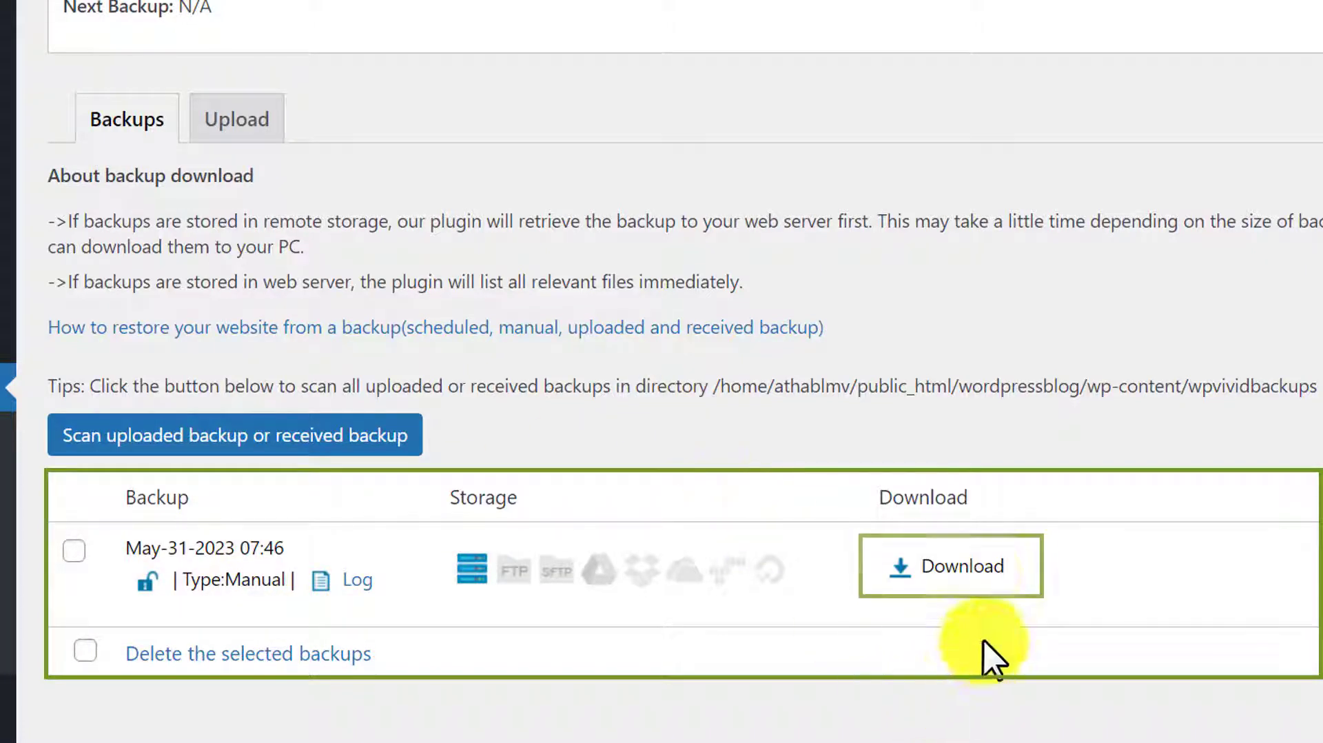
Download the 68.29 MB backup_all.zip of the May-31-2023 07:46 backup.
left_click(970, 565)
scroll(1272, 409, "down", 2)
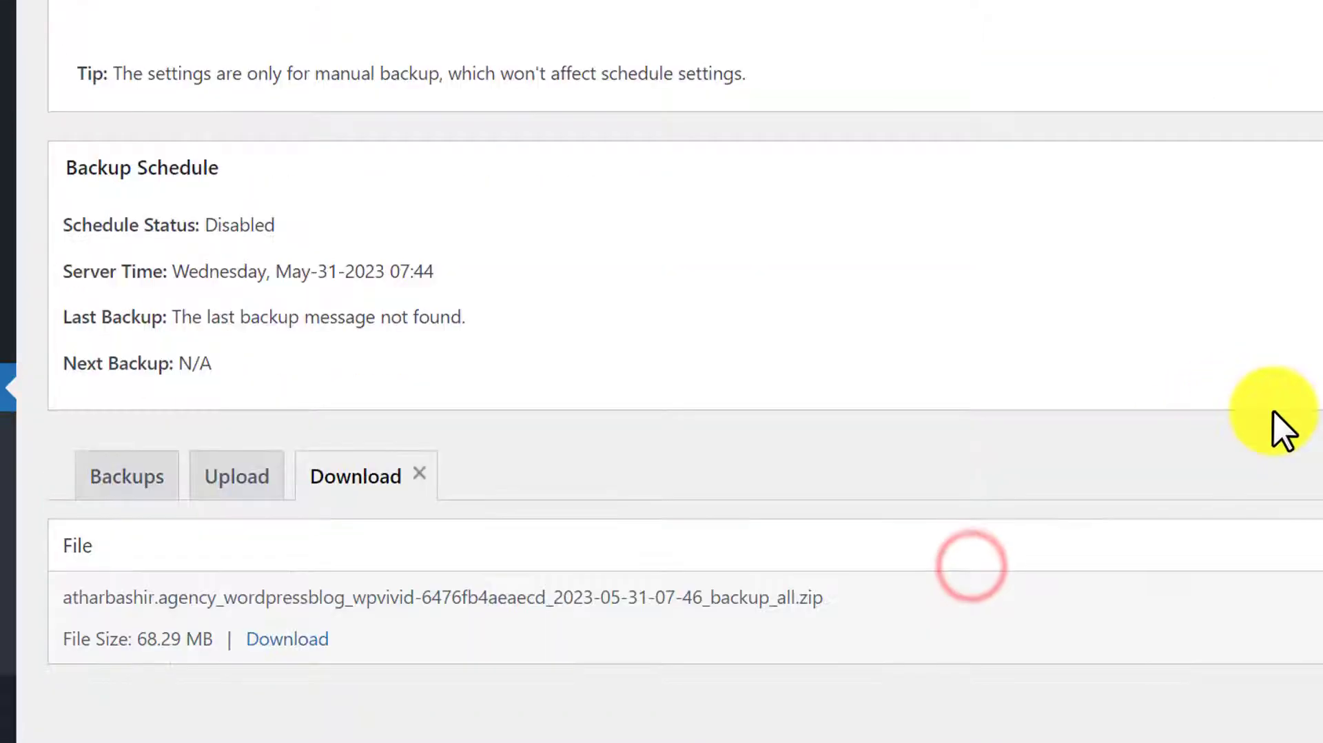
left_click(289, 638)
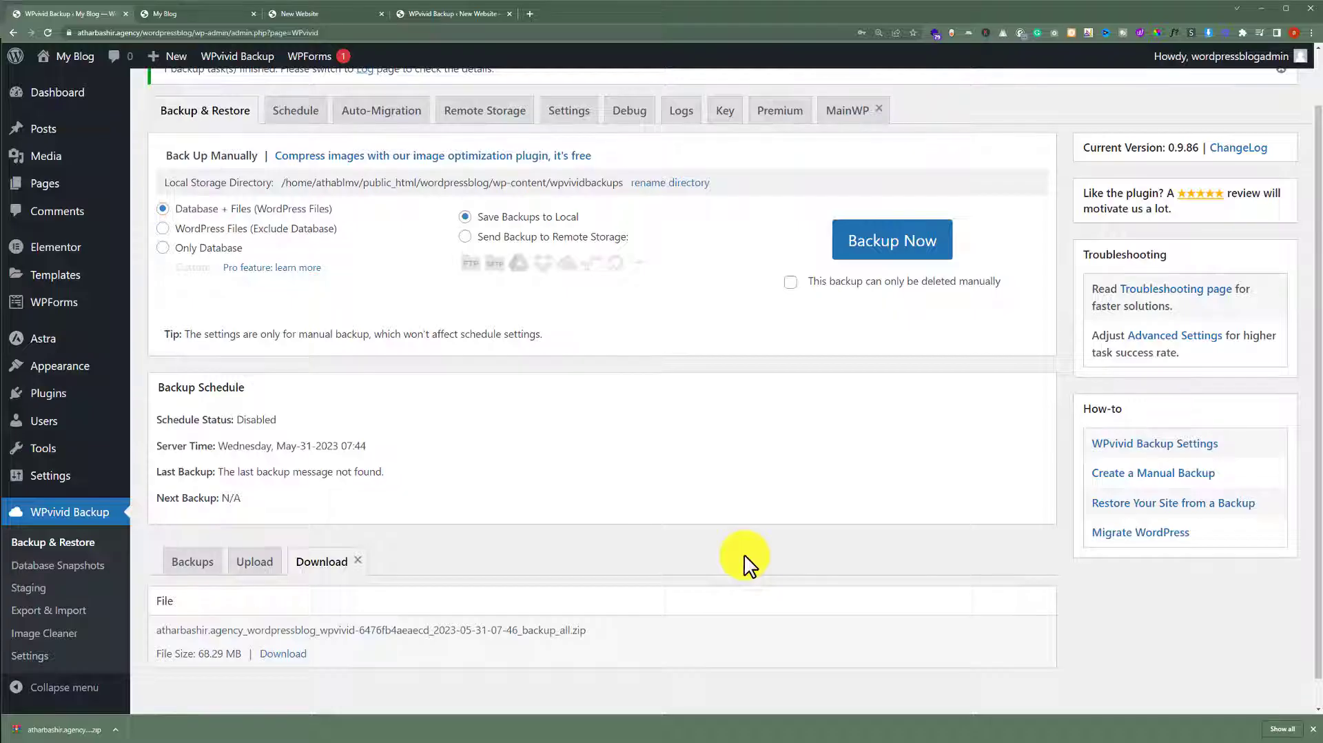
On New Website, upload the downloaded My Blog backup zip through WPvivid's Upload area.
left_click(441, 13)
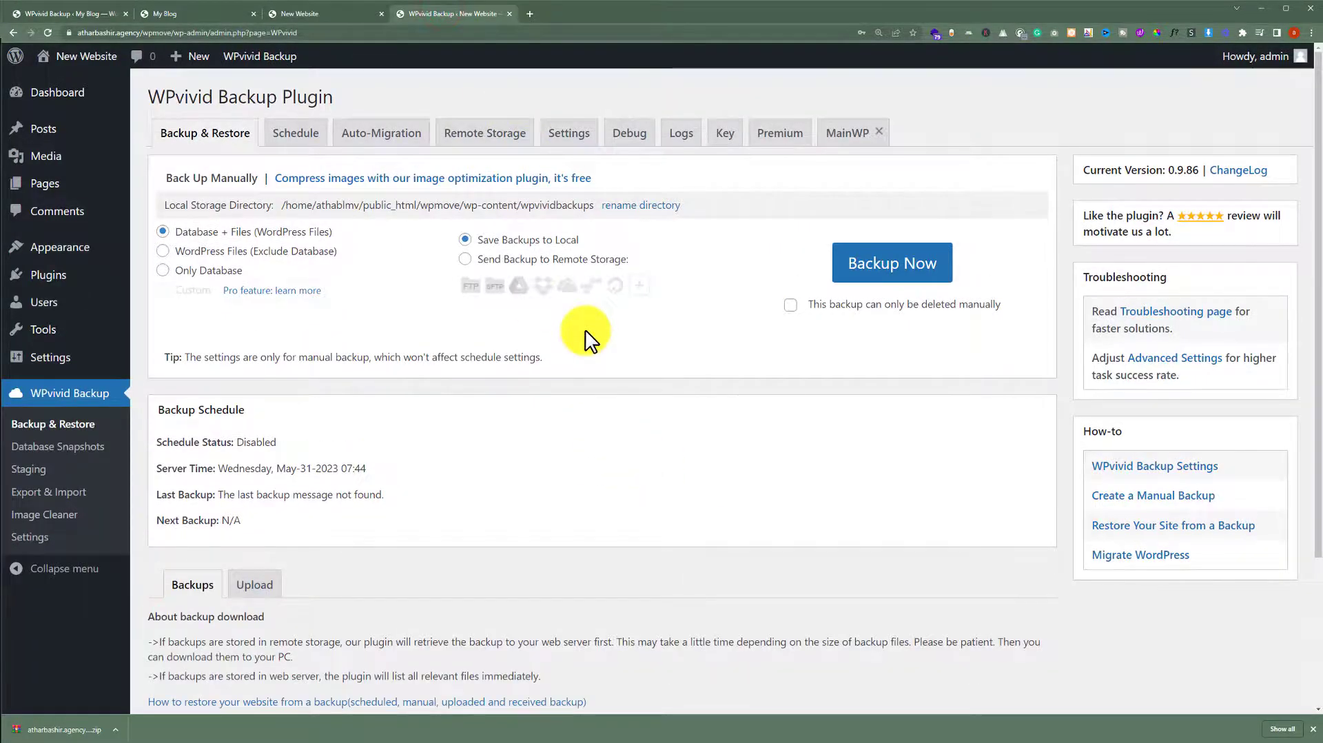
scroll(584, 334, "down", 2)
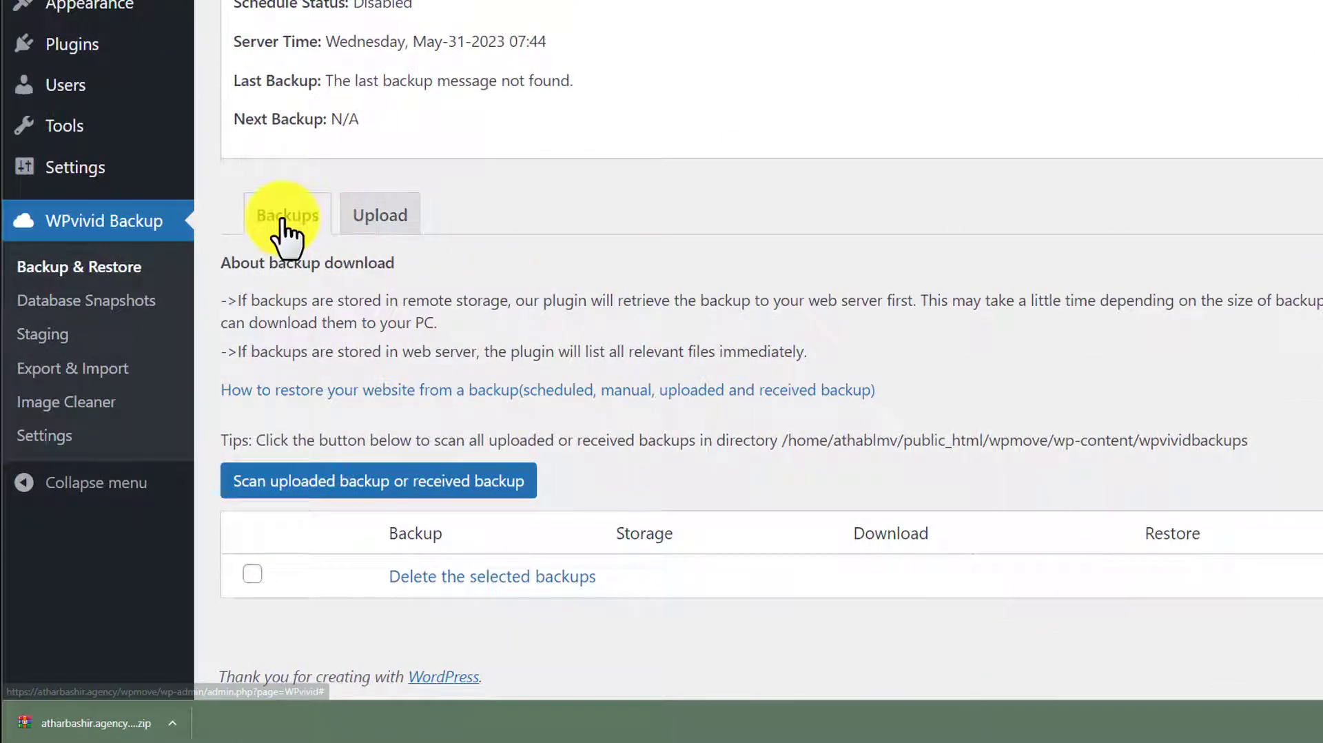
left_click(395, 217)
scroll(320, 593, "down", 4)
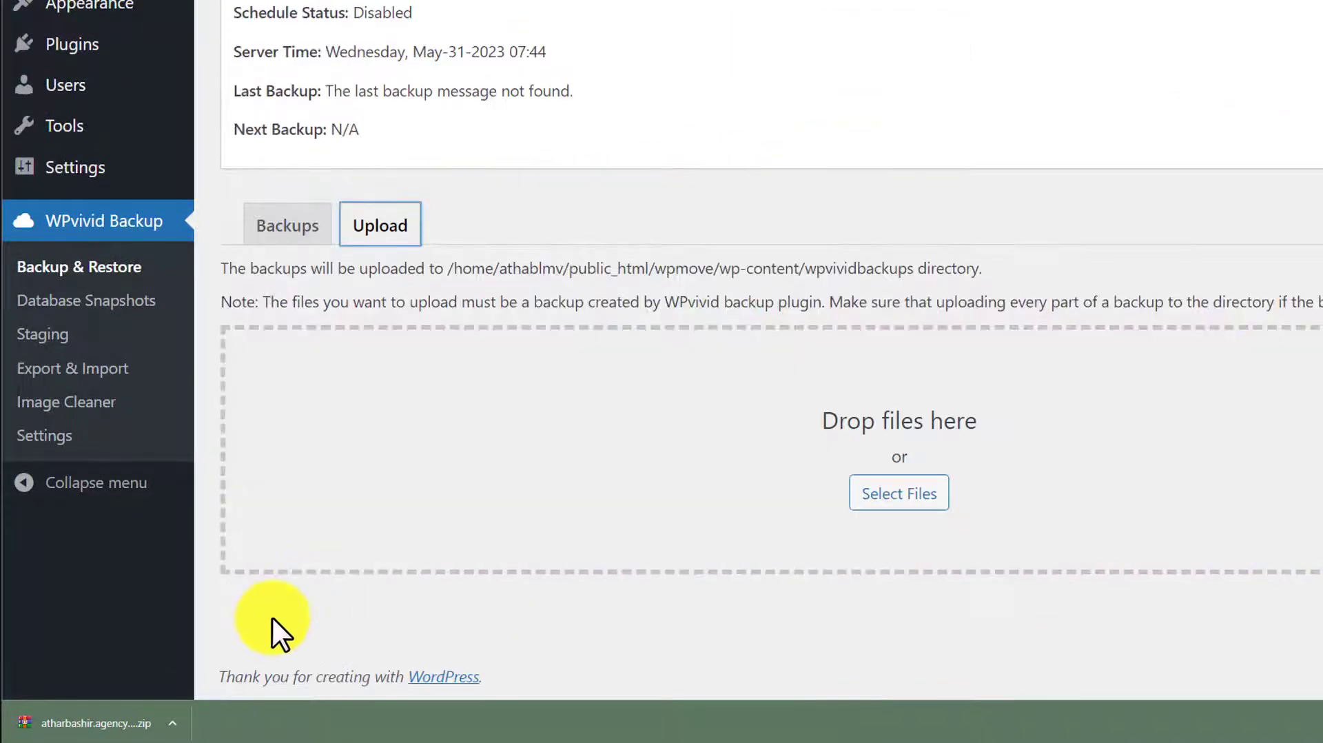
left_click_drag(88, 721, 738, 469)
scroll(483, 586, "down", 2)
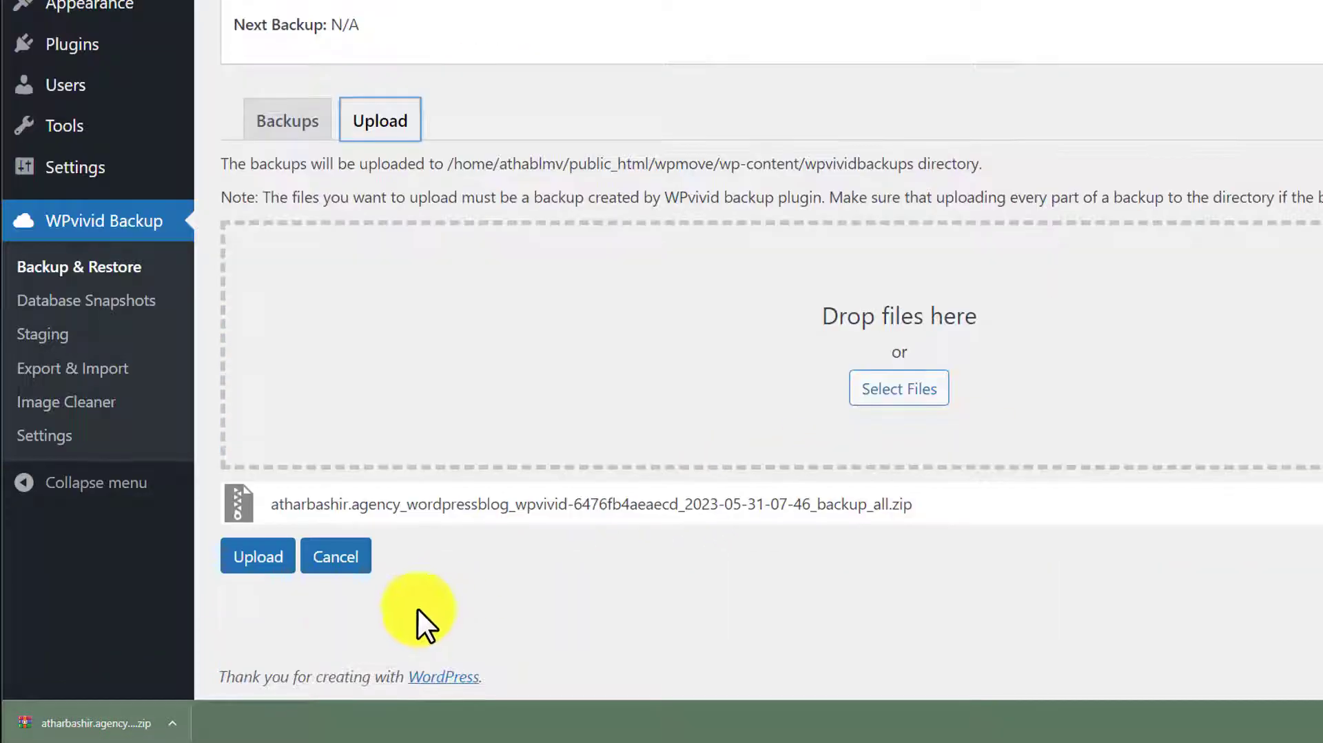
left_click(268, 561)
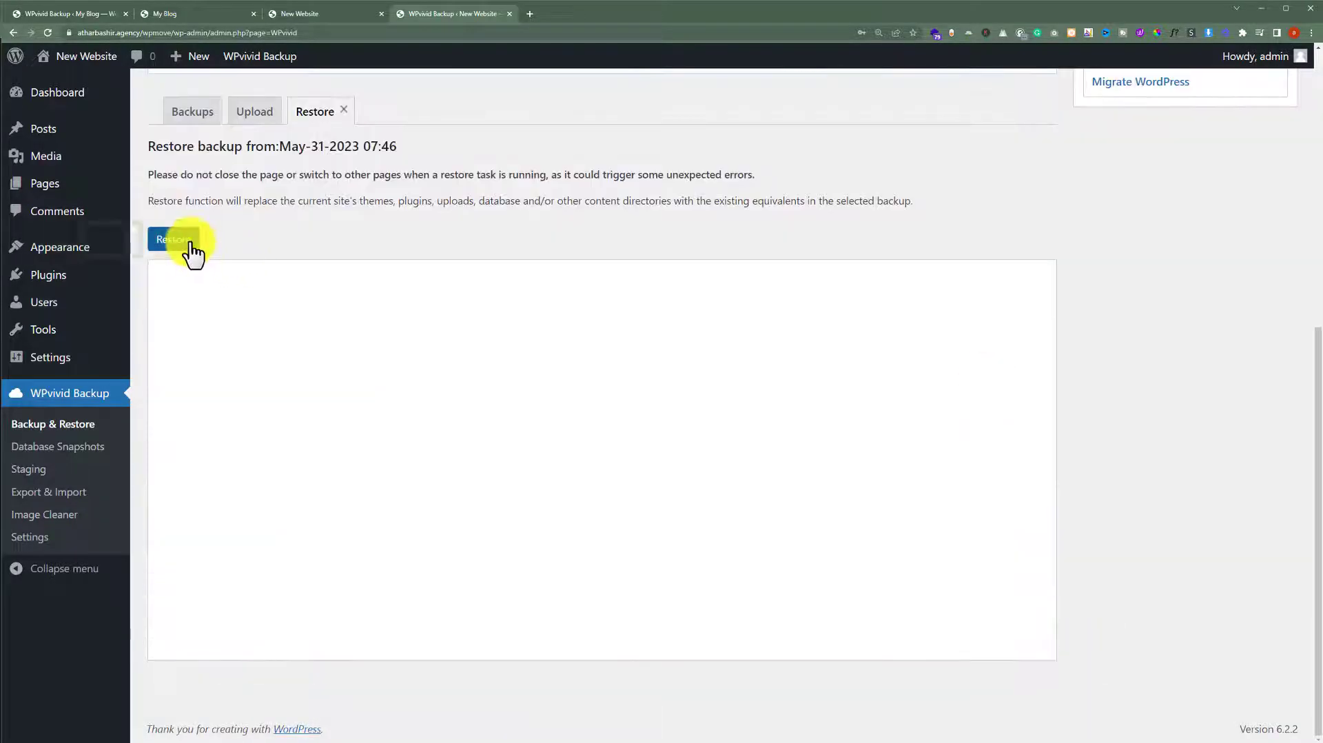
Restore the uploaded May-31-2023 07:46 backup on New Website and acknowledge the 100% completion.
left_click(191, 240)
left_click(712, 95)
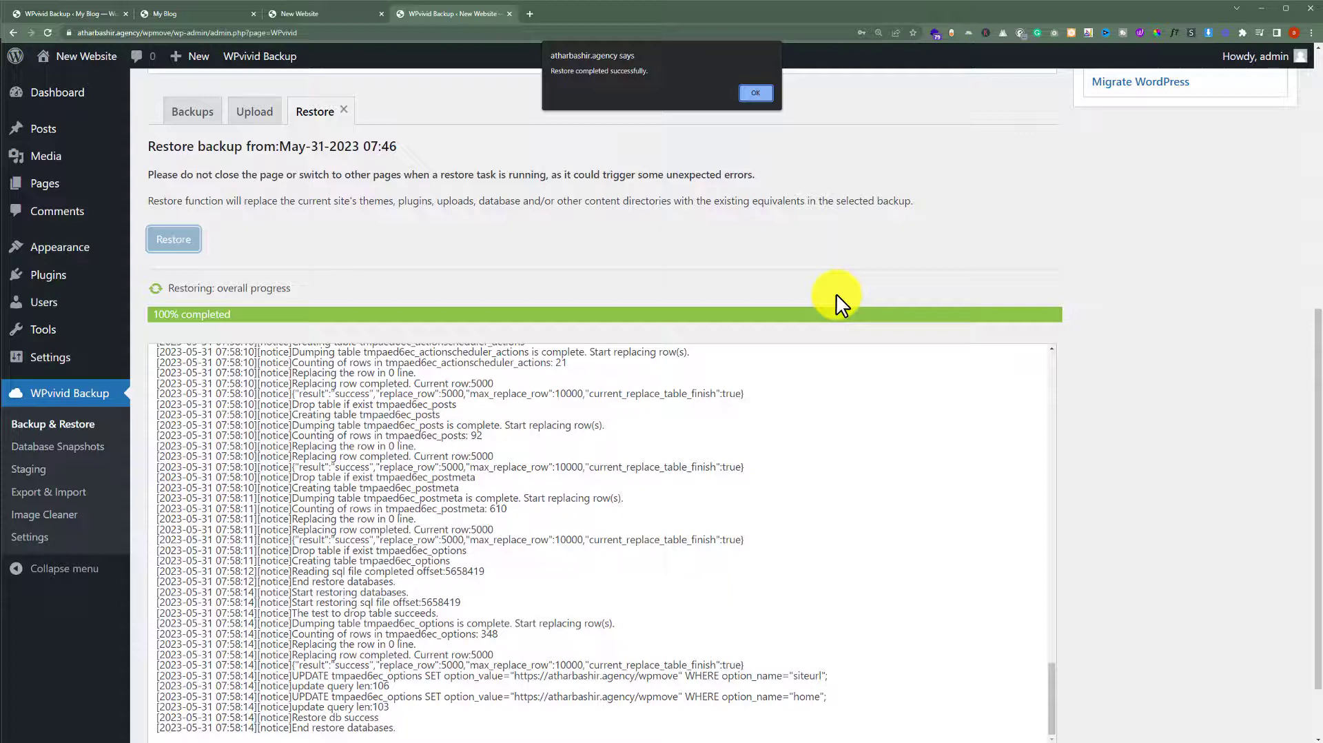
left_click(759, 97)
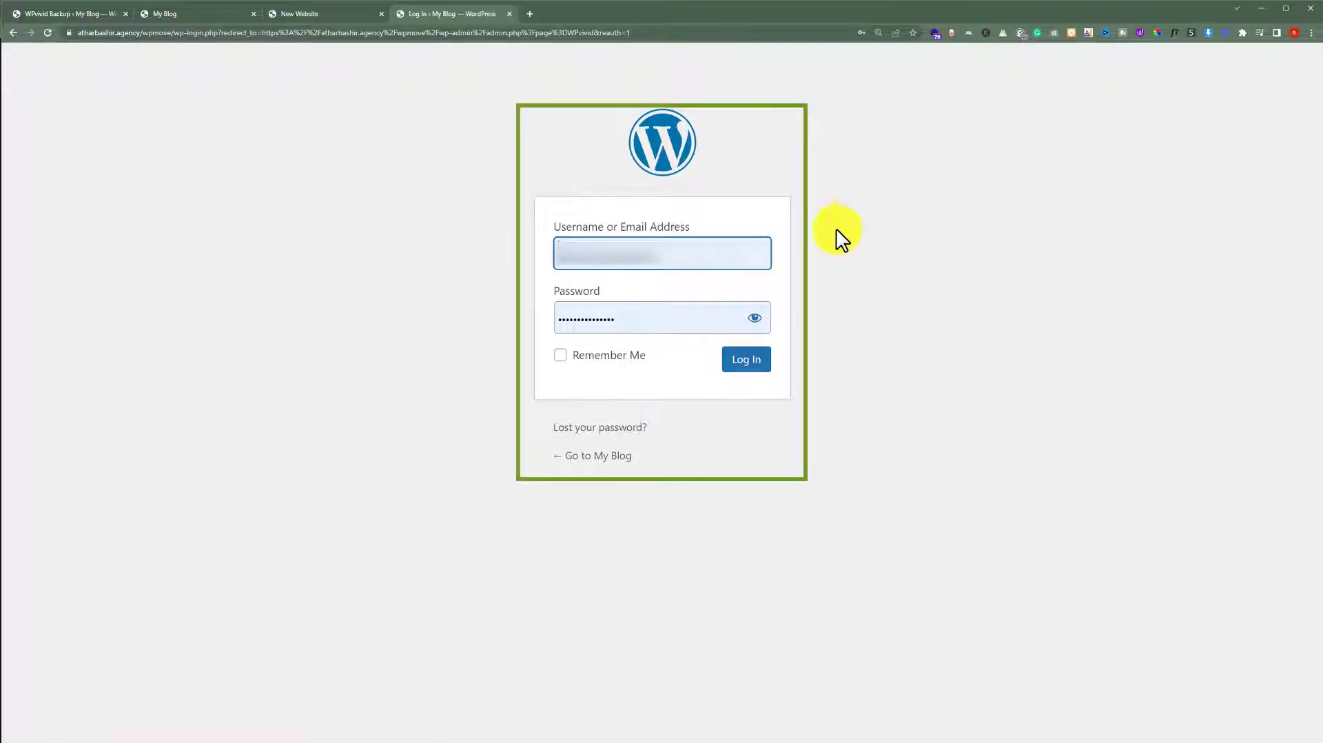
Log in to the restored site with the saved credentials.
left_click(689, 257)
left_click(968, 224)
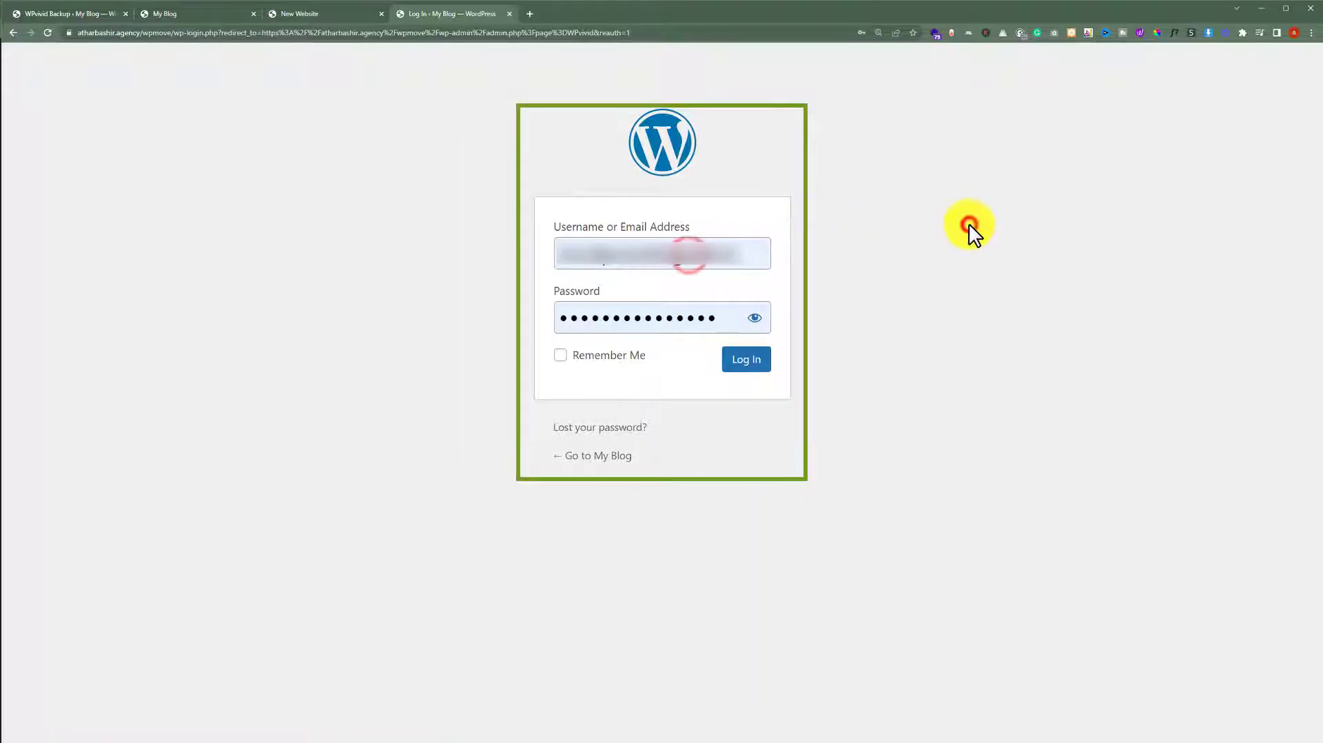
left_click(755, 359)
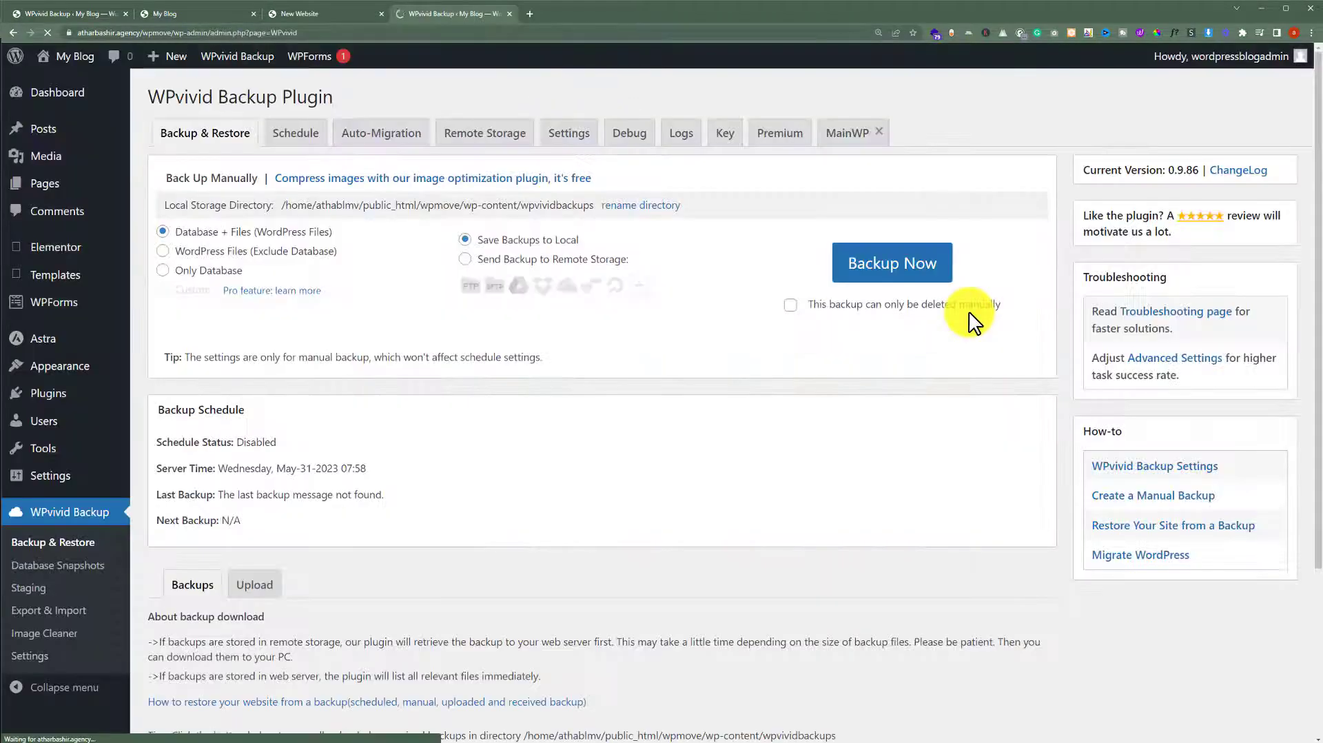
Open My Blog's front page via Visit Site in a new tab and view it.
mouse_move(74, 58)
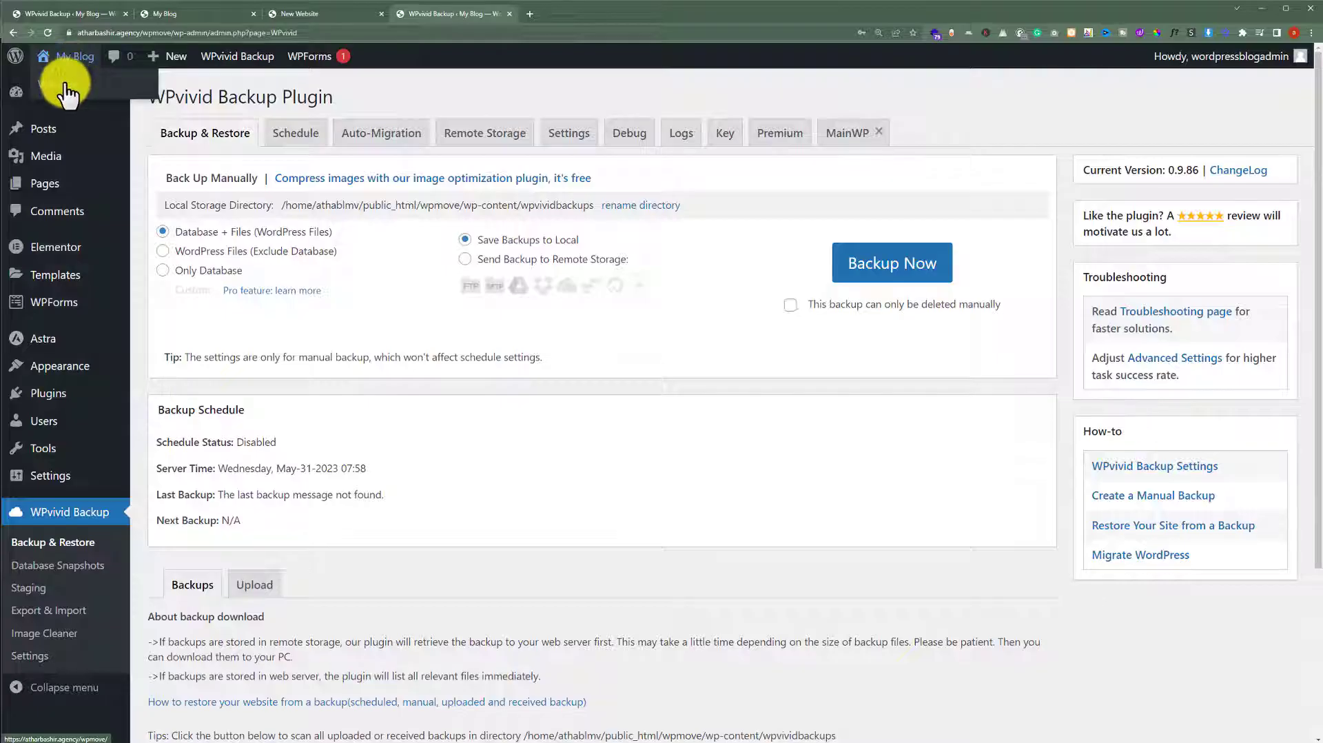
middle_click(66, 83)
left_click(581, 14)
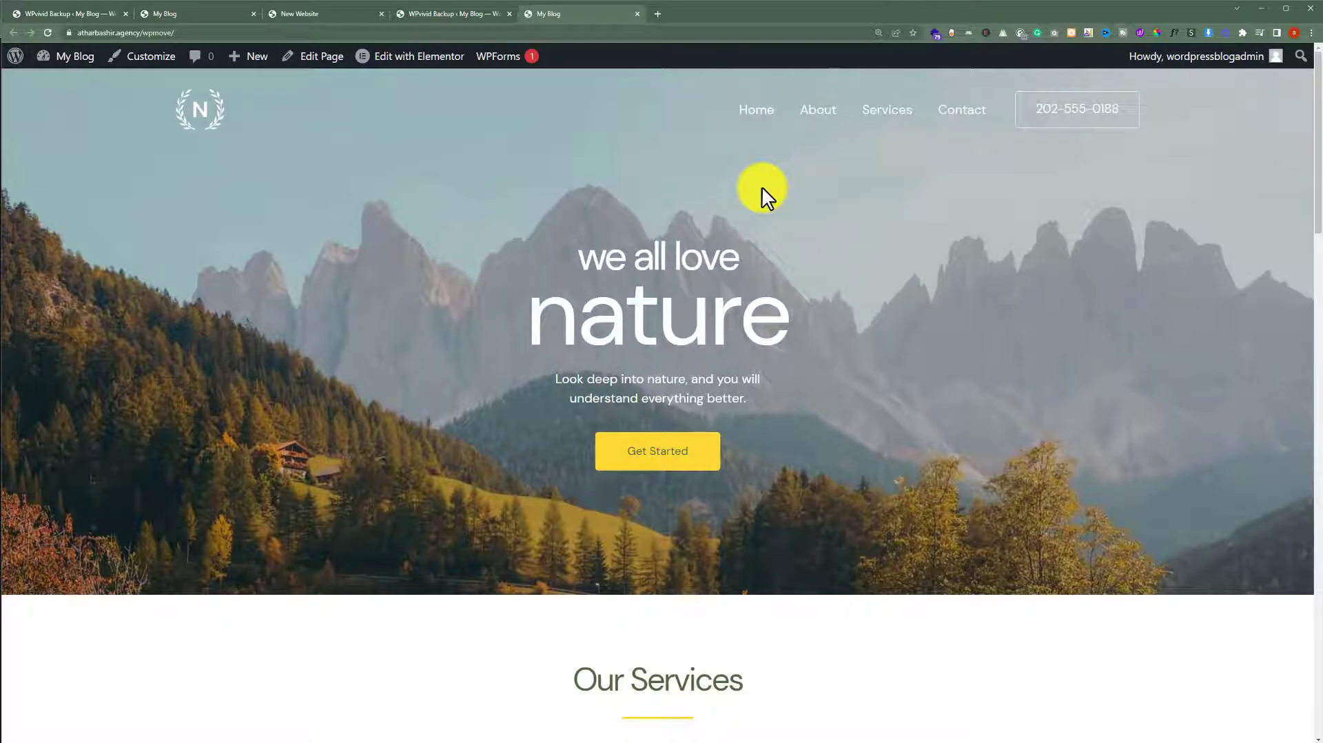
left_click(324, 15)
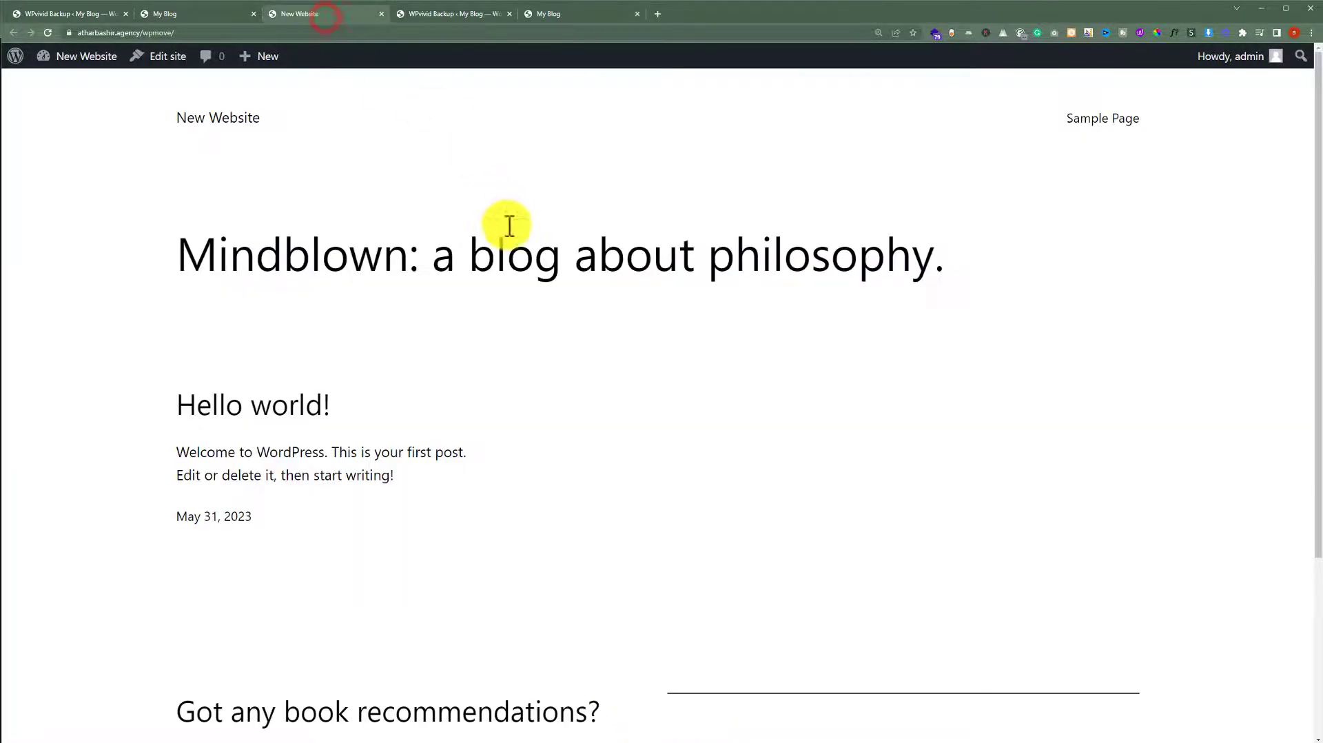
scroll(509, 225, "down", 4)
scroll(509, 226, "up", 4)
key("ctrl+Tab")
key("ctrl+Tab")
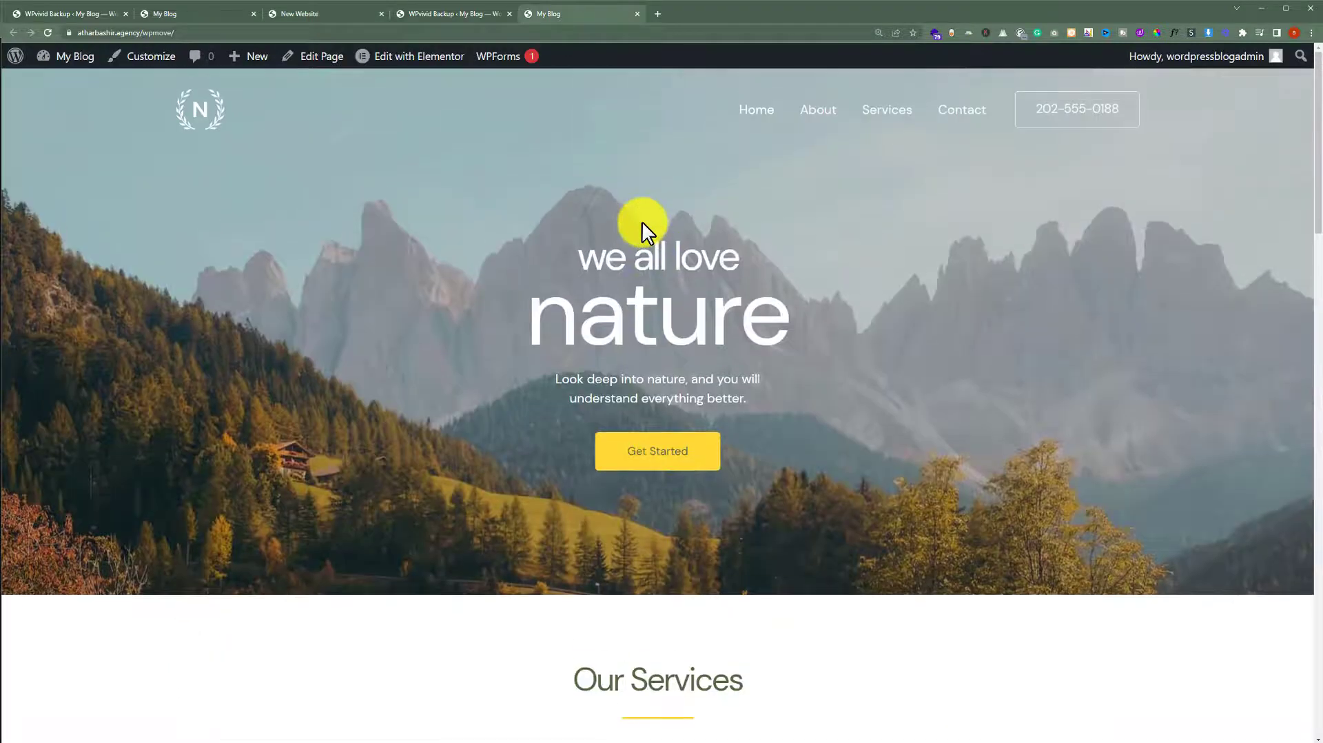
scroll(642, 221, "down", 5)
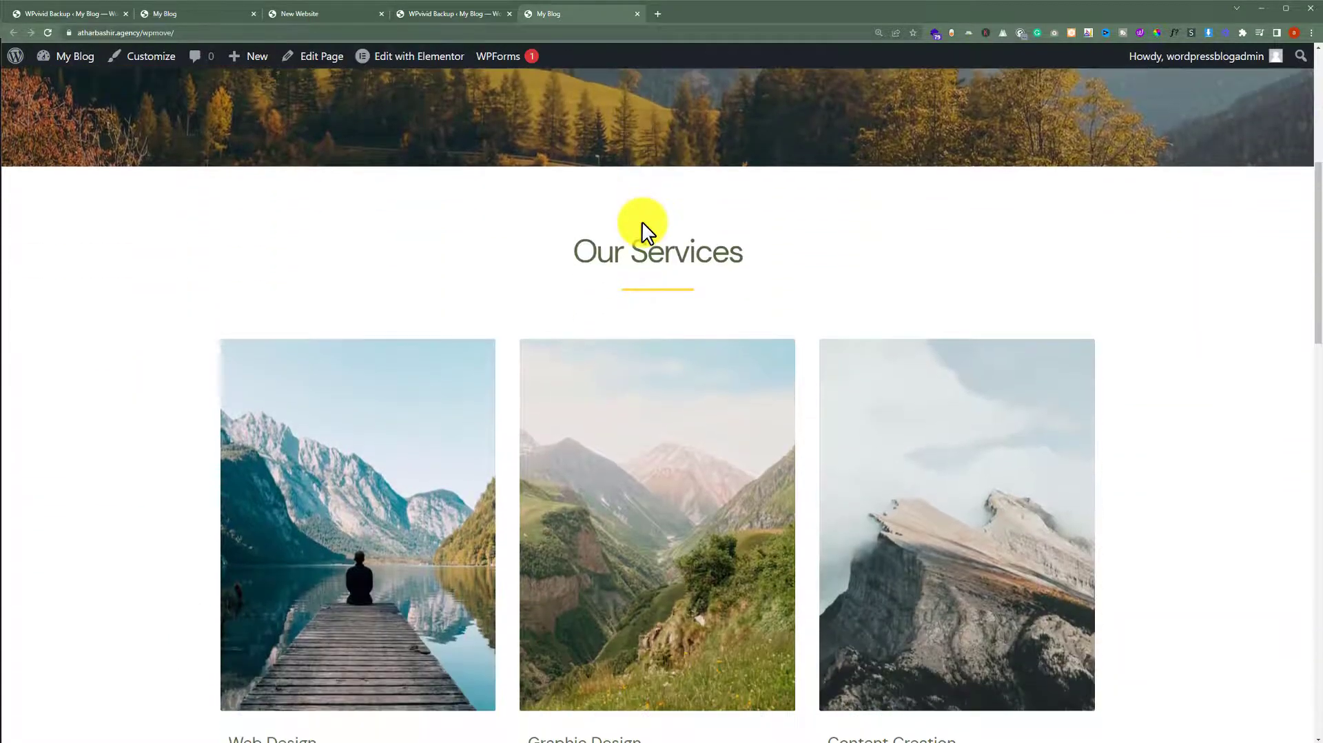
scroll(642, 220, "down", 5)
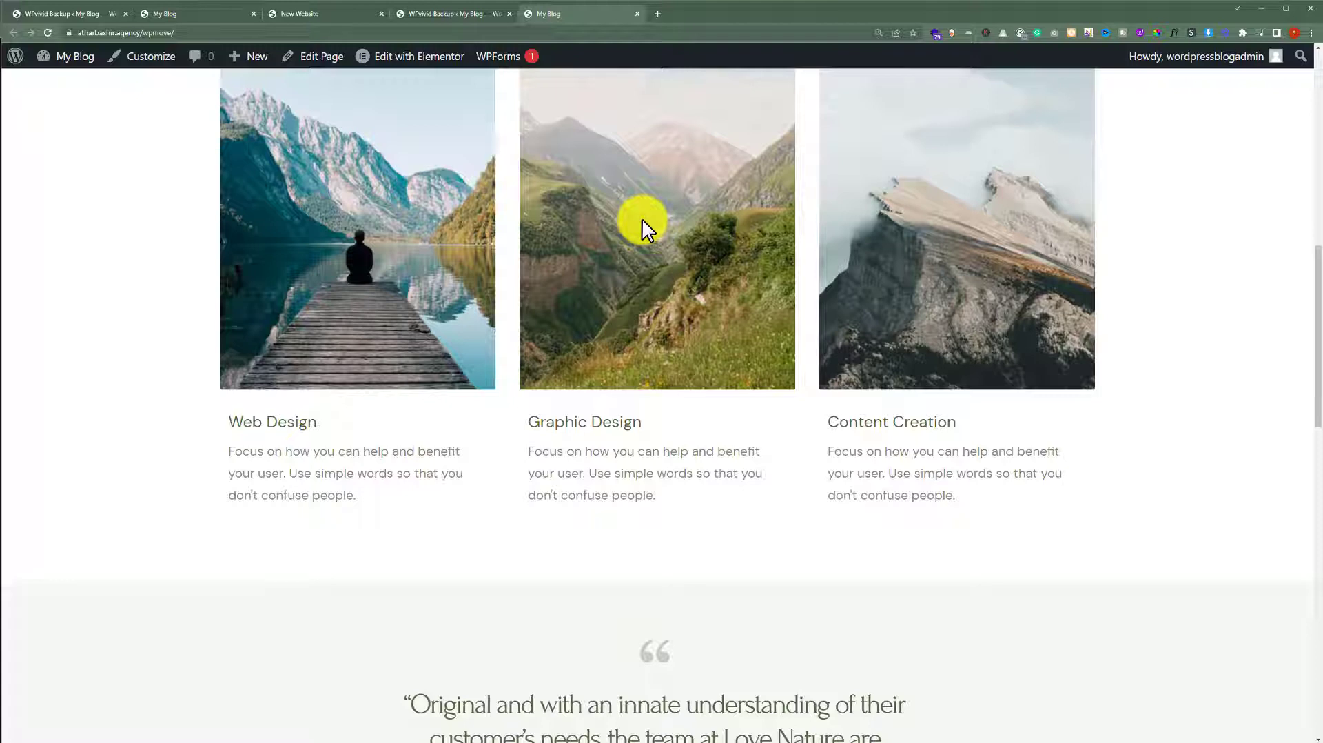